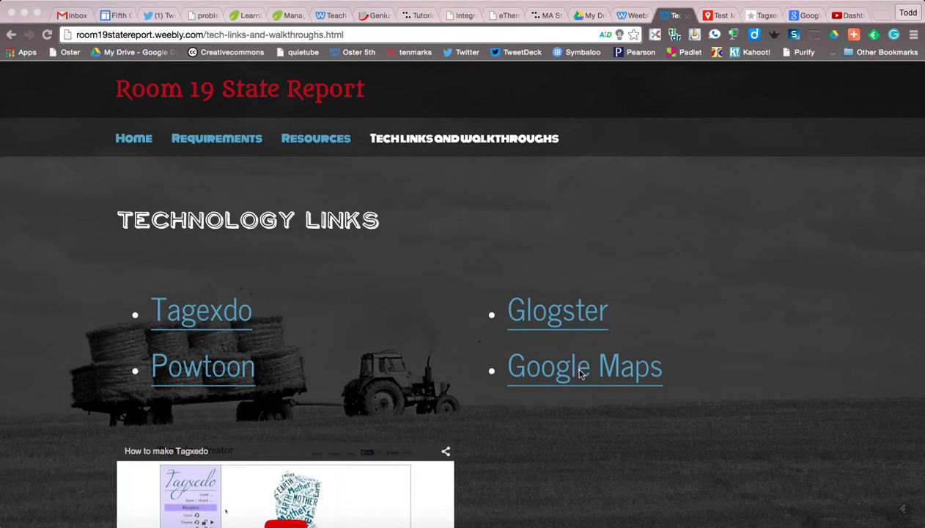
# Follow the Google Maps link on the Room 19 site's Technology Links page
pyautogui.click(581, 374)
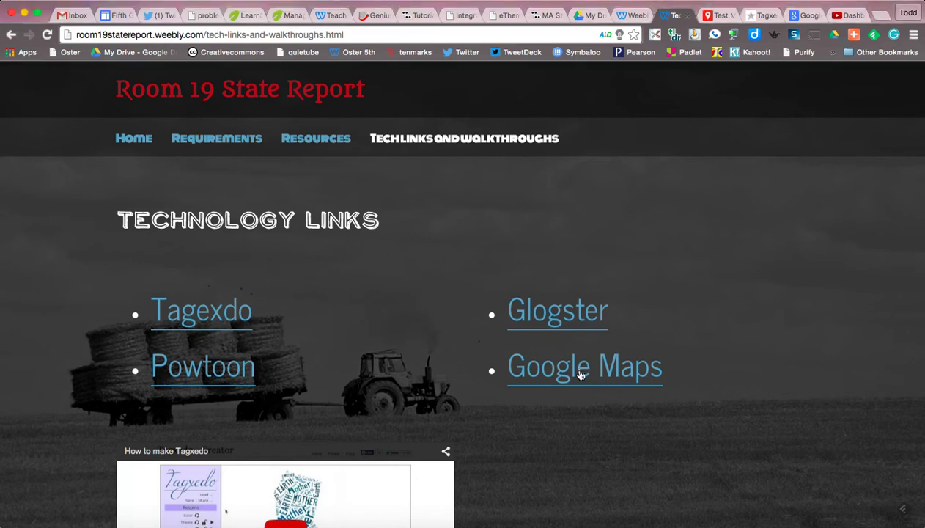
pyautogui.click(580, 374)
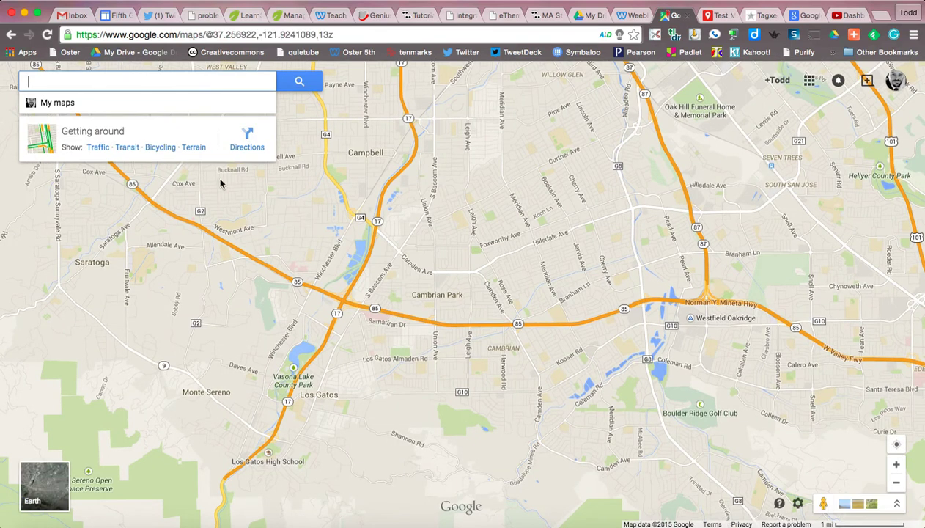
# From the My maps list, create a new blank custom map
pyautogui.click(64, 104)
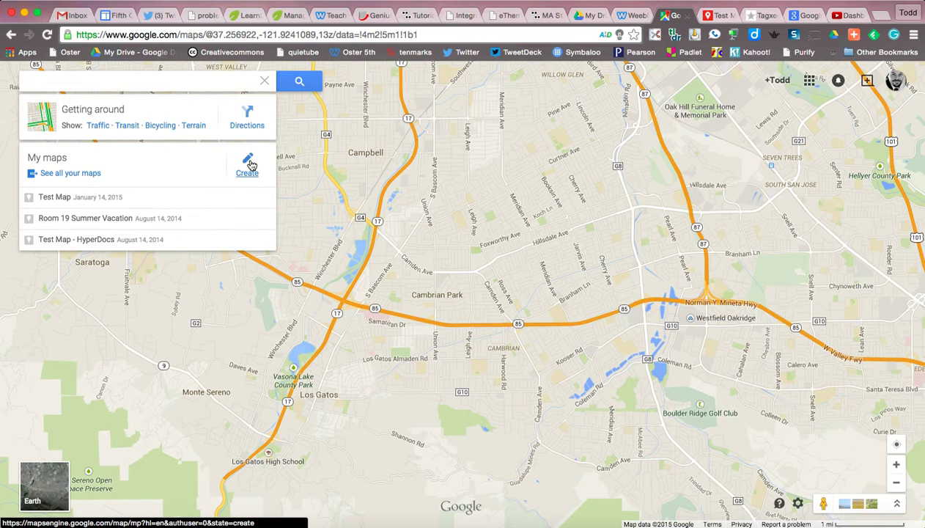
pyautogui.click(247, 168)
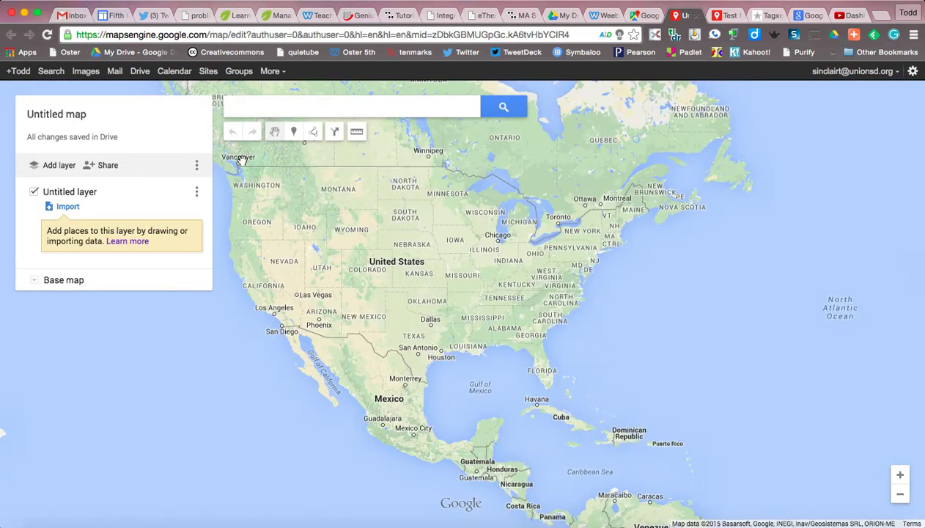
# Search the new map for 'California' to centre it on the state
pyautogui.click(241, 107)
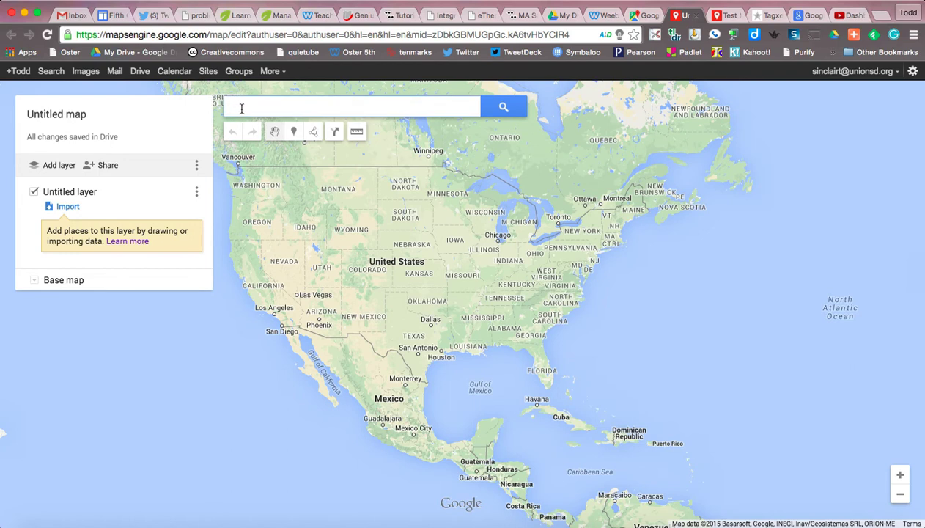
pyautogui.write('Cali')
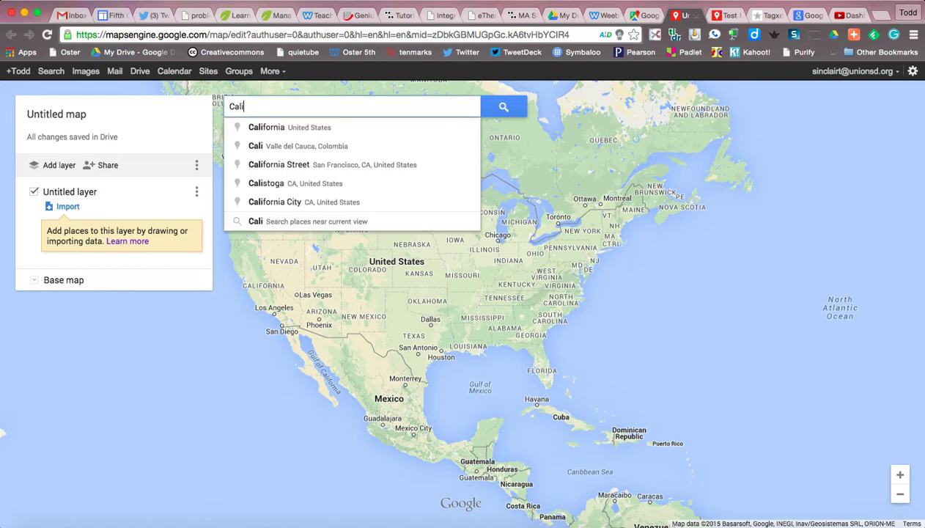
pyautogui.write('fornia')
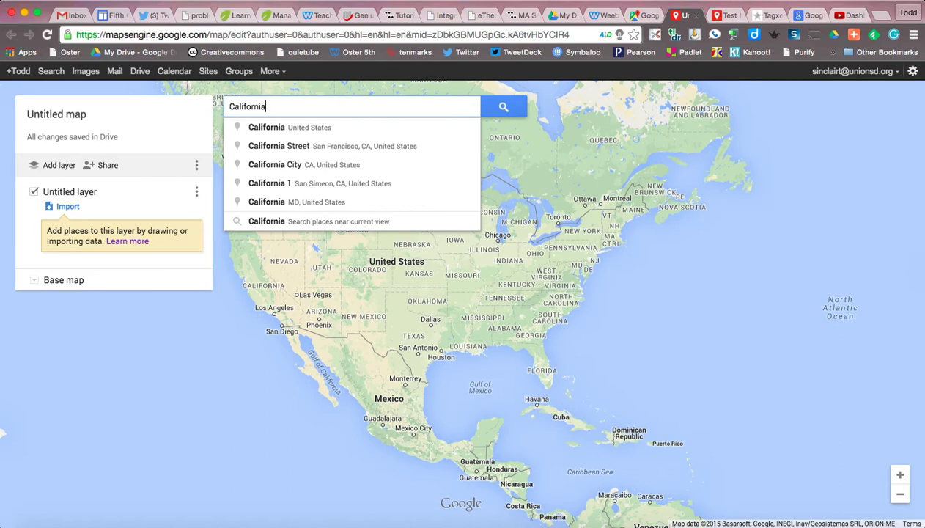
pyautogui.press('Return')
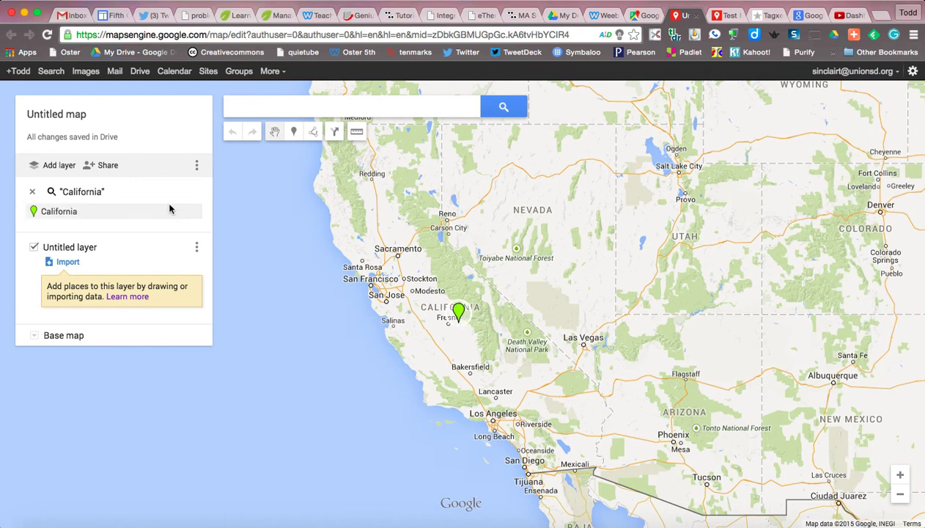
pyautogui.click(65, 115)
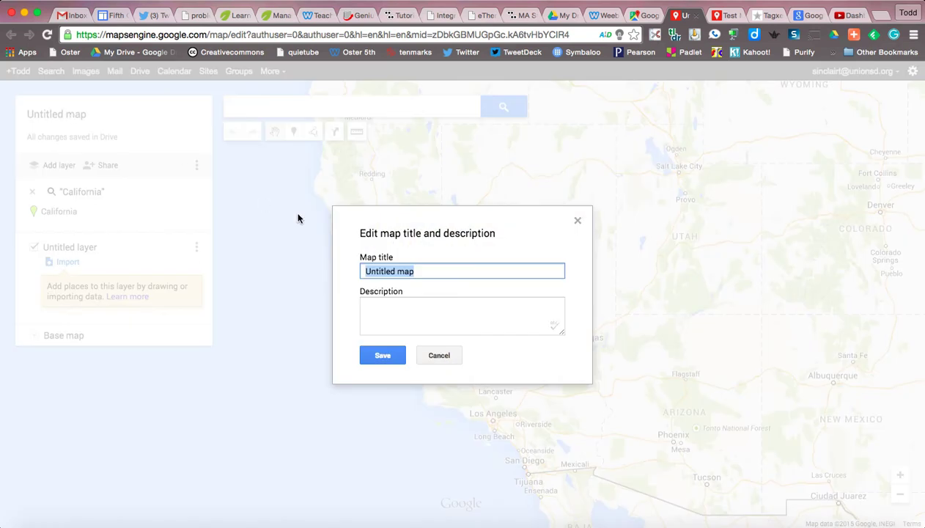
# Save the map title as 'California State Project'
pyautogui.write('C')
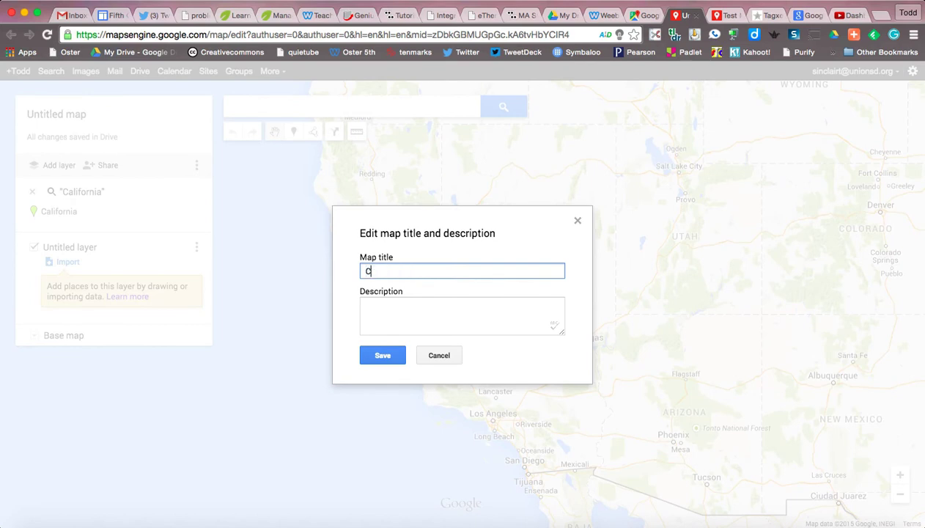
pyautogui.write('alifornia State Project')
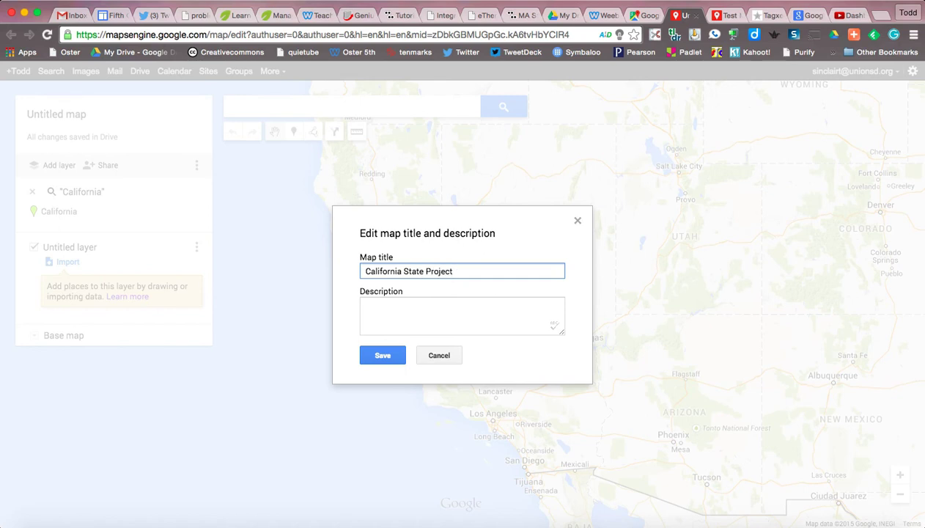
pyautogui.click(379, 355)
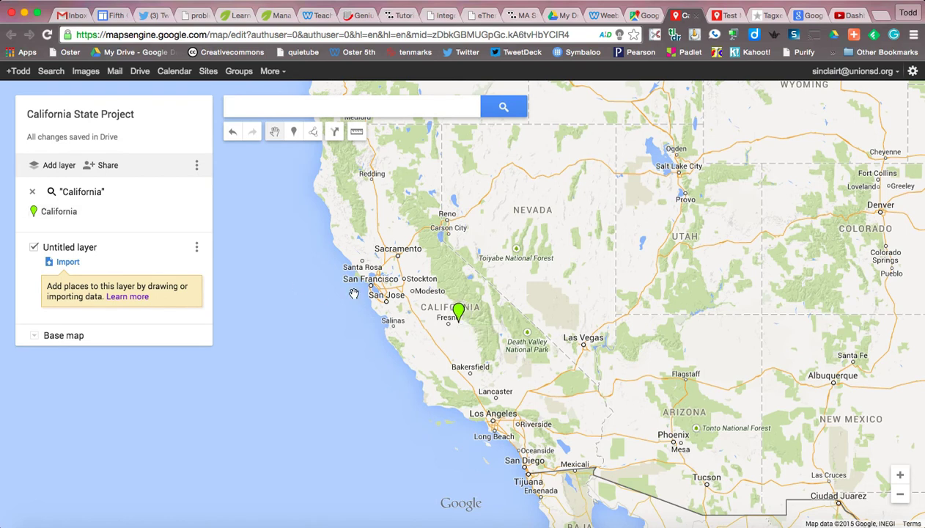
# Search for Sacramento, CA and add its result as a placemark on the Untitled layer
pyautogui.click(278, 106)
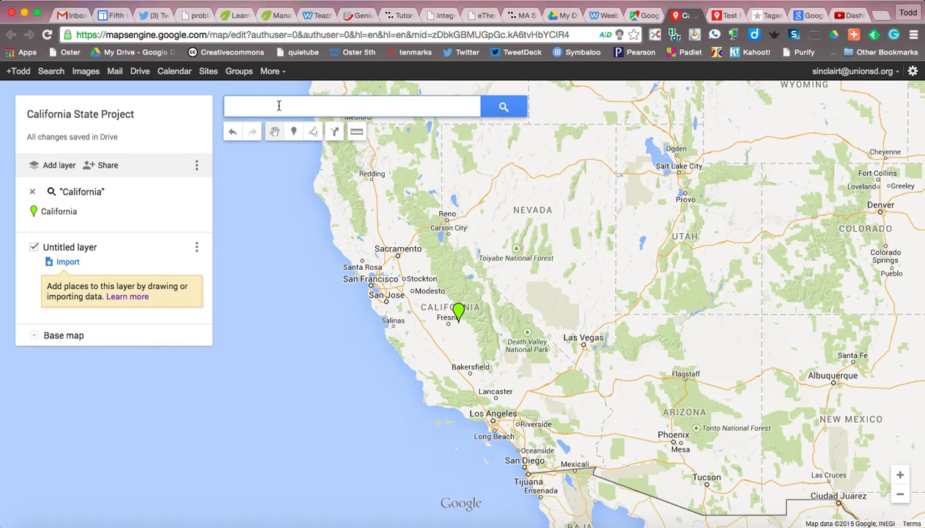
pyautogui.write('Sacra')
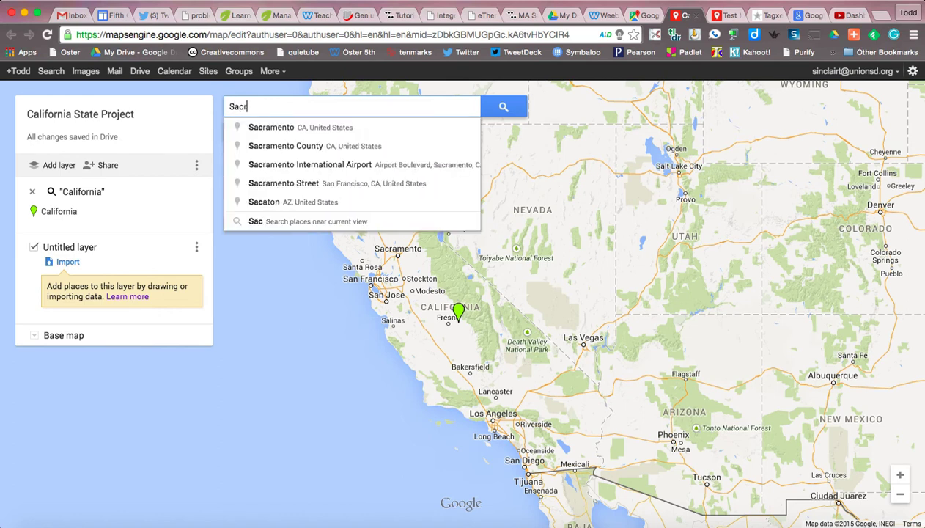
pyautogui.click(285, 130)
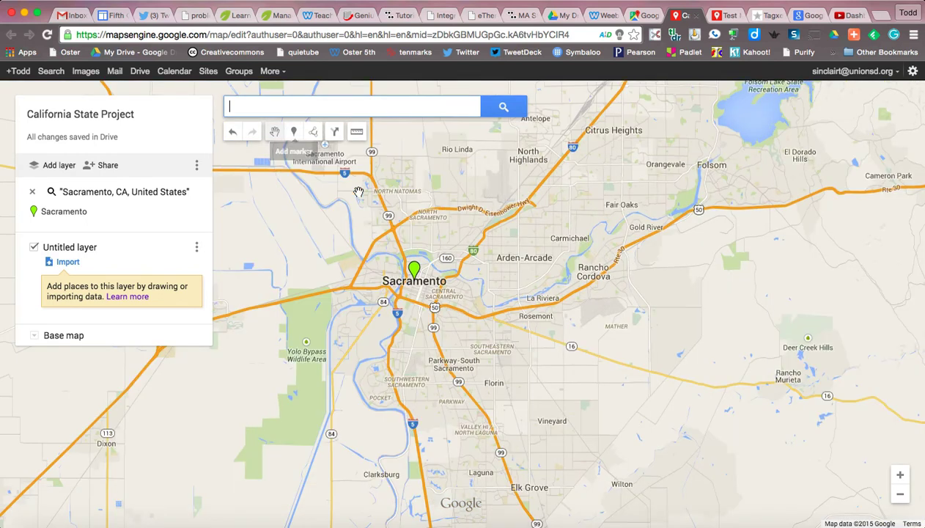
pyautogui.click(414, 273)
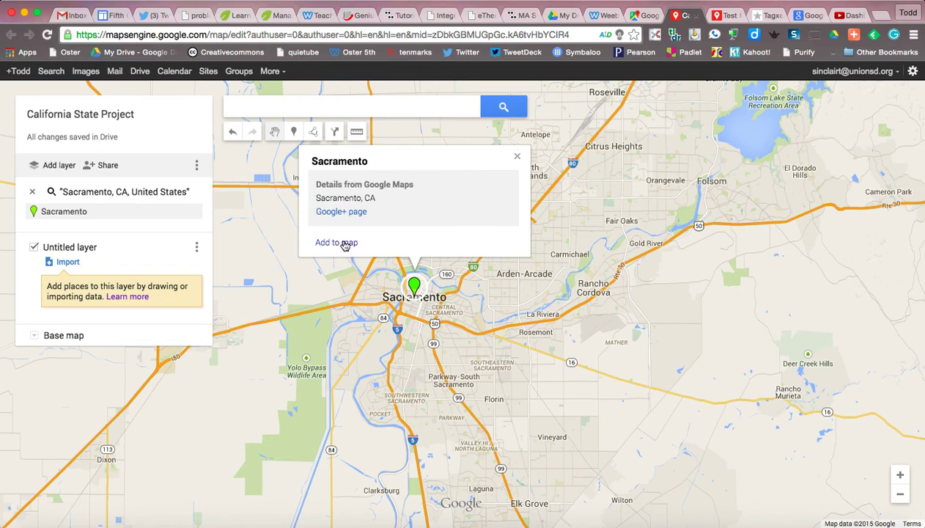
pyautogui.click(337, 243)
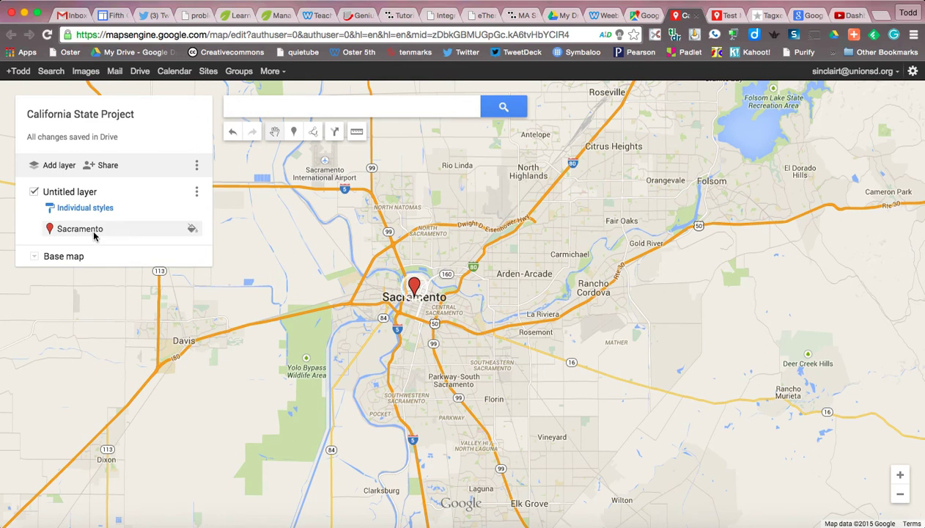
# Browse the Sacramento placemark's icon library, then close the style options, keeping the red pin
pyautogui.click(192, 230)
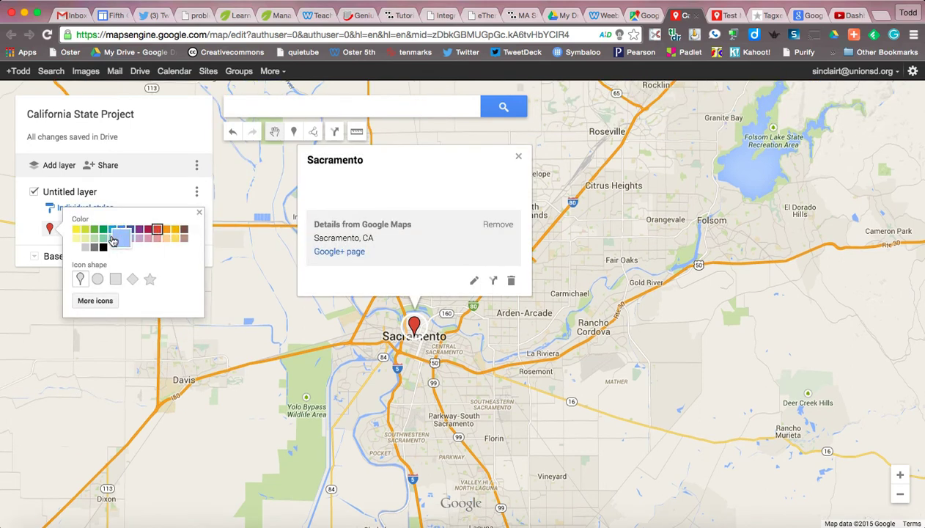
pyautogui.click(98, 301)
pyautogui.scroll(-10, 498, 297)
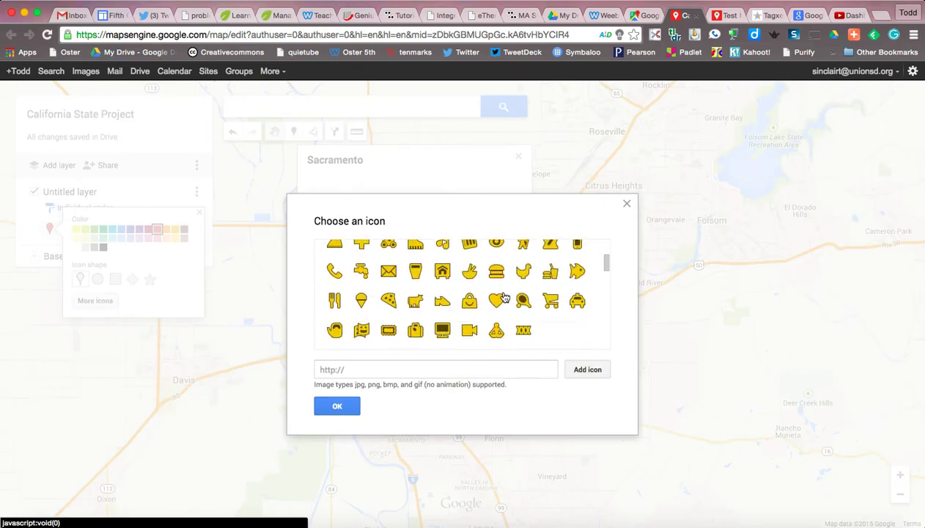
pyautogui.scroll(-8, 504, 296)
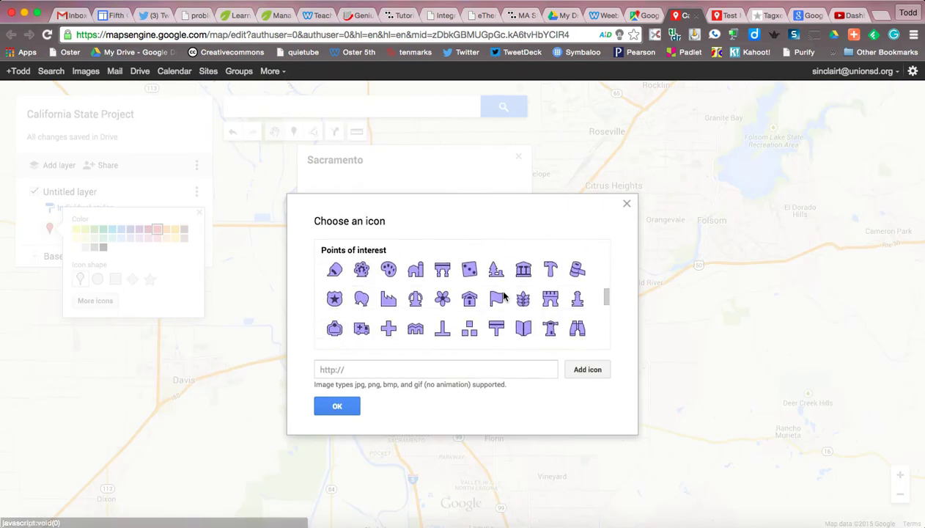
pyautogui.scroll(-4, 503, 297)
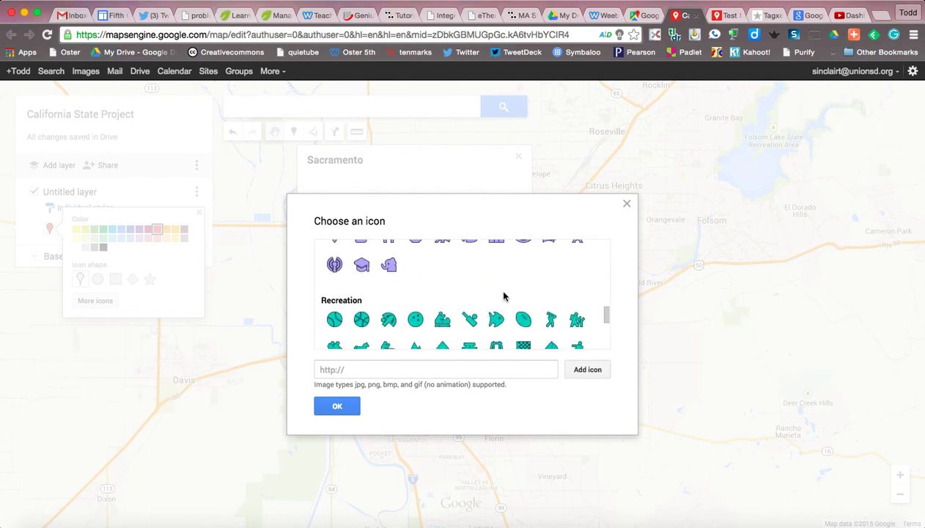
pyautogui.click(625, 203)
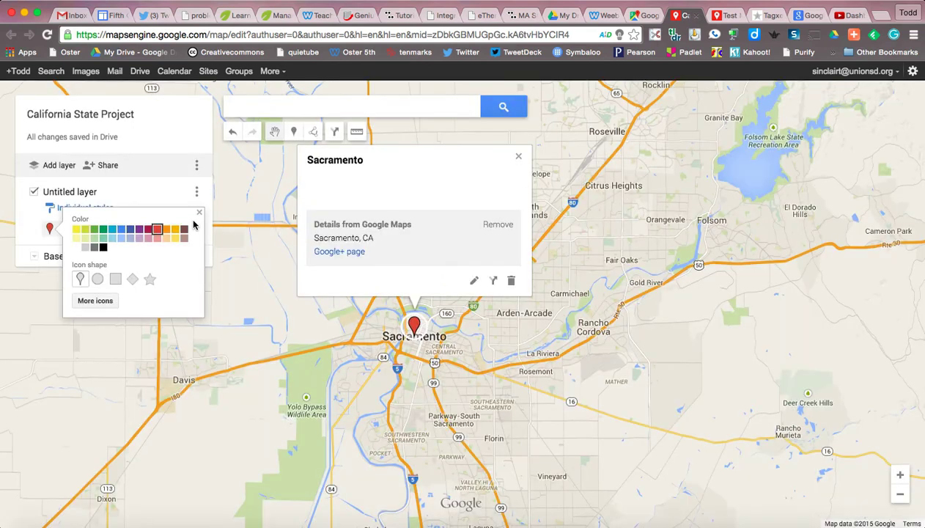
pyautogui.click(198, 212)
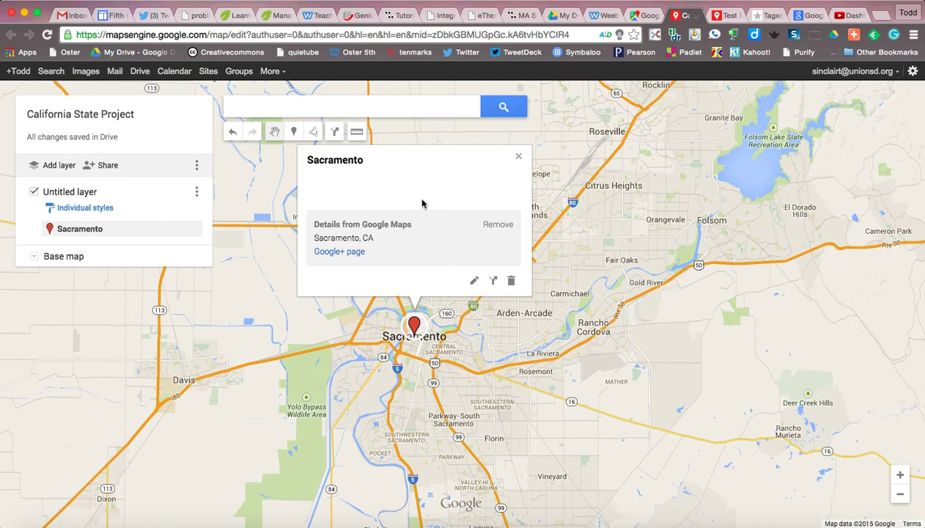
# Give the Sacramento placemark the description 'Sacramento is the capital of California.', fixing a typo
pyautogui.click(474, 283)
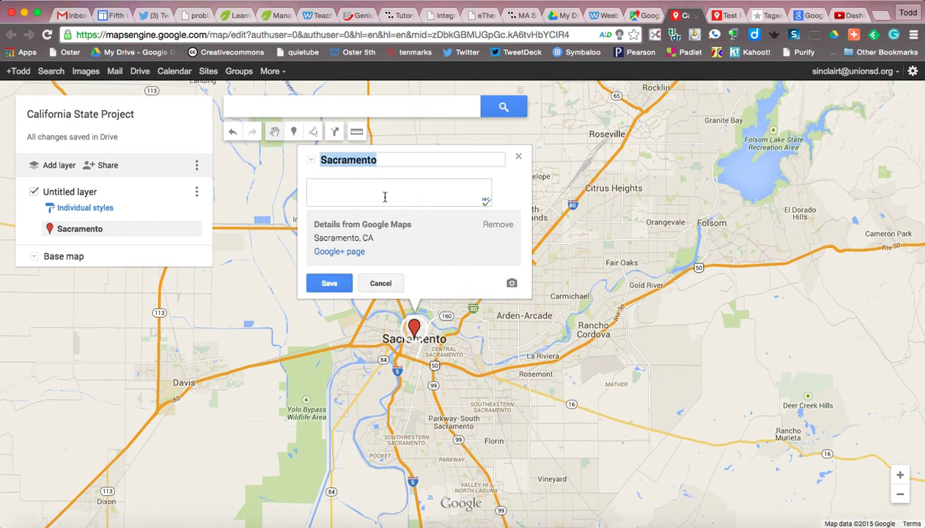
pyautogui.click(339, 190)
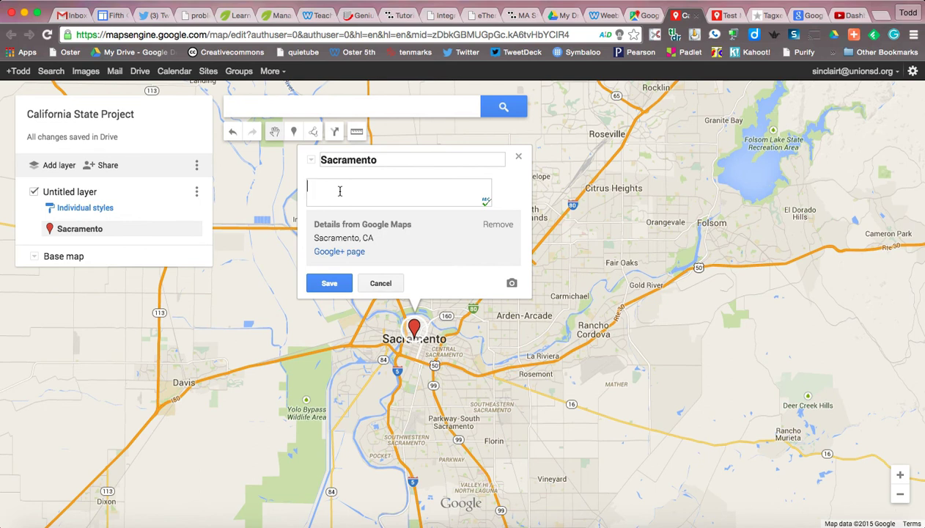
pyautogui.write('Sacramento is t')
pyautogui.write('he capital ')
pyautogui.write('o')
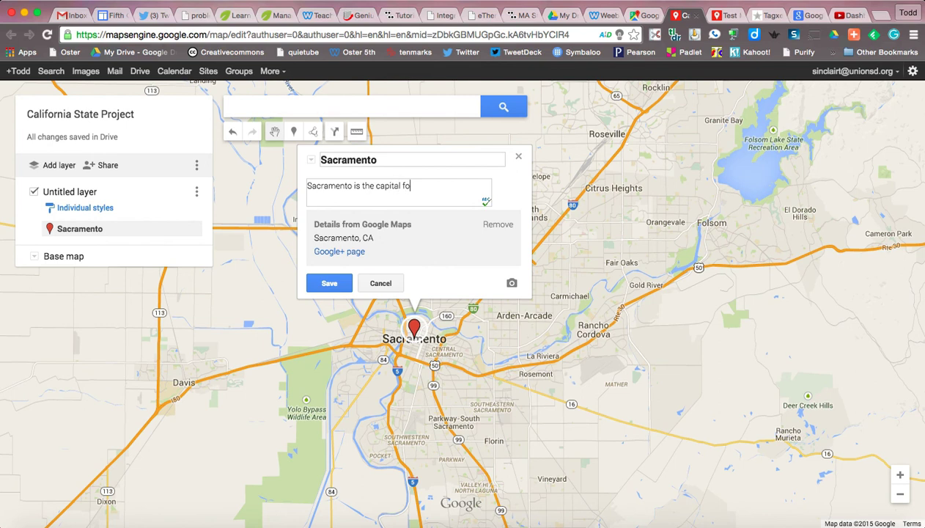
pyautogui.write('f California.')
pyautogui.hotkey('alt', 'shift', 'Left')
pyautogui.press('Right')
pyautogui.press('BackSpace')
pyautogui.press('BackSpace')
pyautogui.press('BackSpace')
pyautogui.press('BackSpace')
pyautogui.write('nia')
pyautogui.click(513, 285)
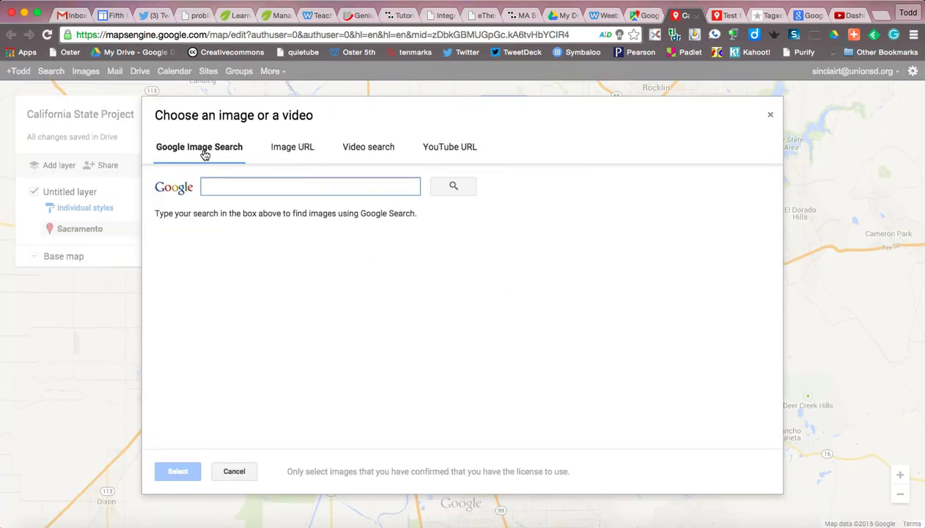
# Search images for 'sacramento' and attach the State Capitol photo to the placemark
pyautogui.write('sacr')
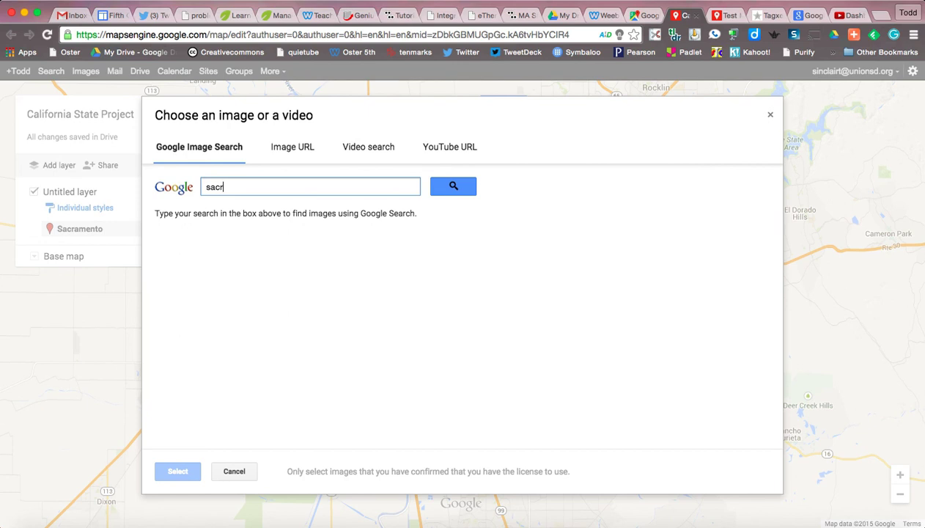
pyautogui.write('amento')
pyautogui.click(456, 188)
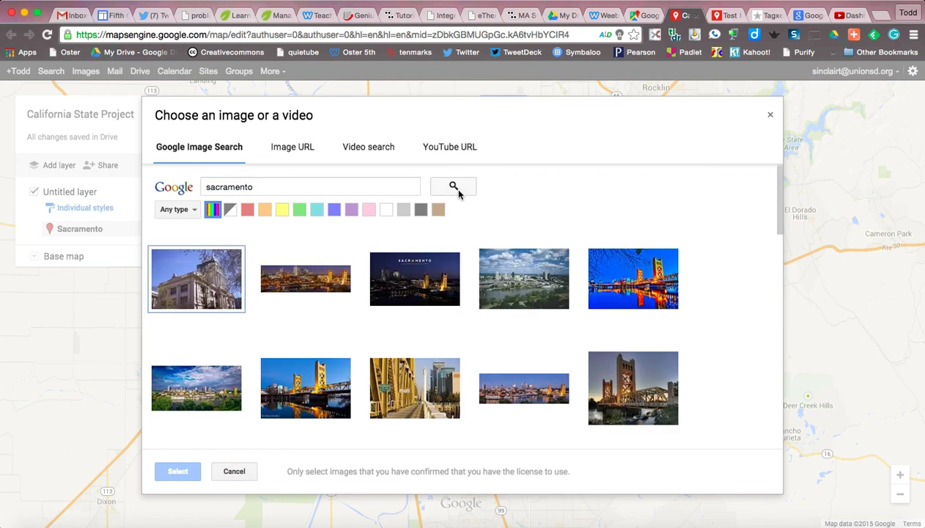
pyautogui.scroll(-2, 534, 374)
pyautogui.scroll(-4, 533, 374)
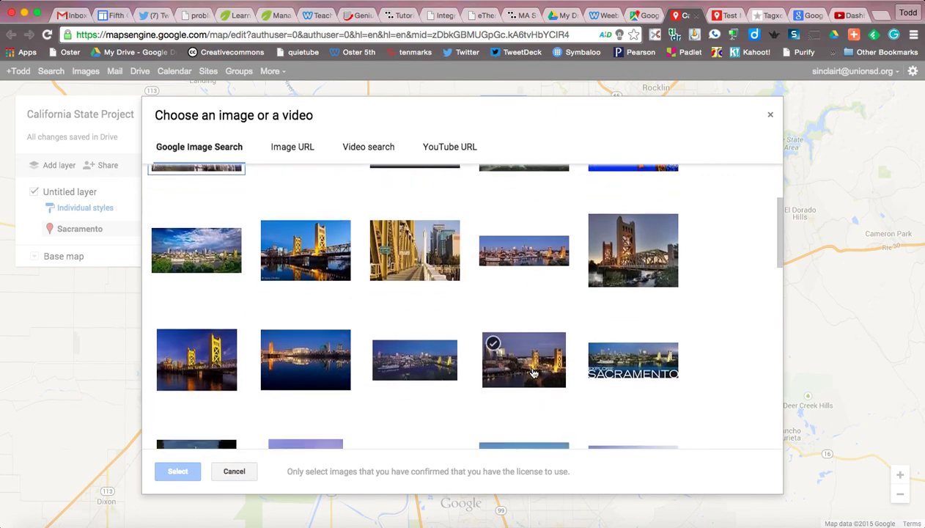
pyautogui.scroll(-1, 533, 374)
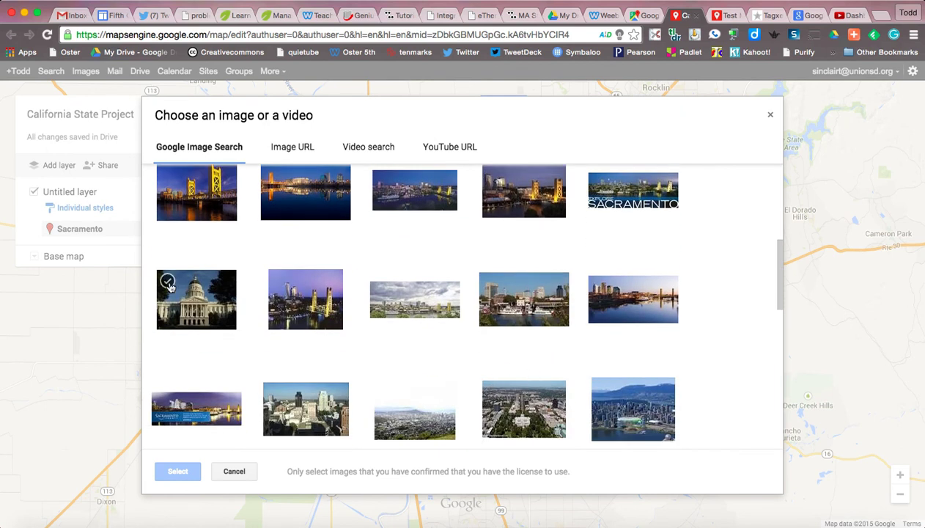
pyautogui.click(169, 286)
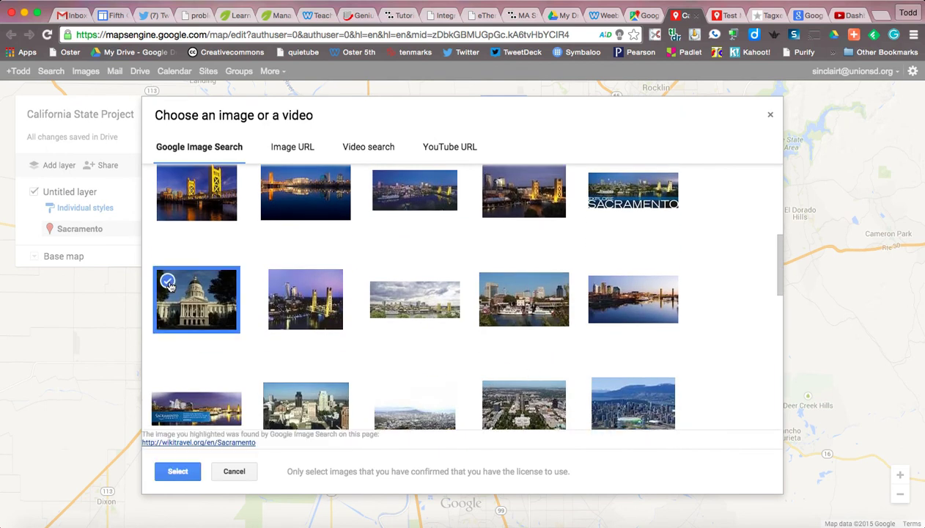
pyautogui.click(178, 471)
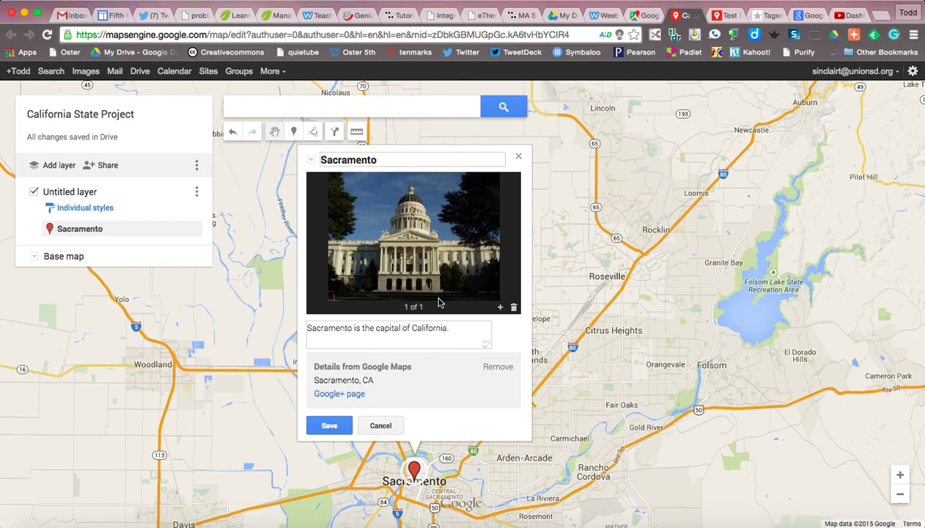
pyautogui.click(501, 308)
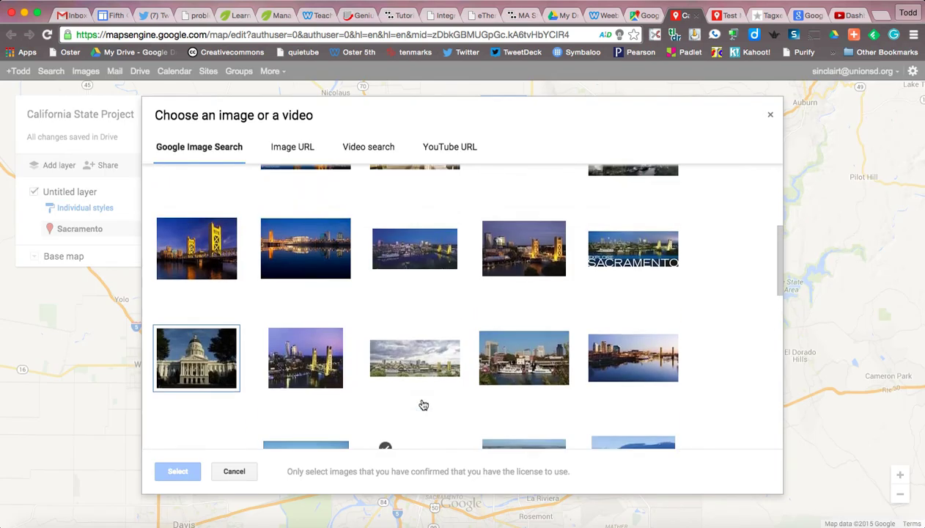
# Add a Sacramento skyline photo as the second image, compare both photos, and save the placemark
pyautogui.scroll(-1, 423, 405)
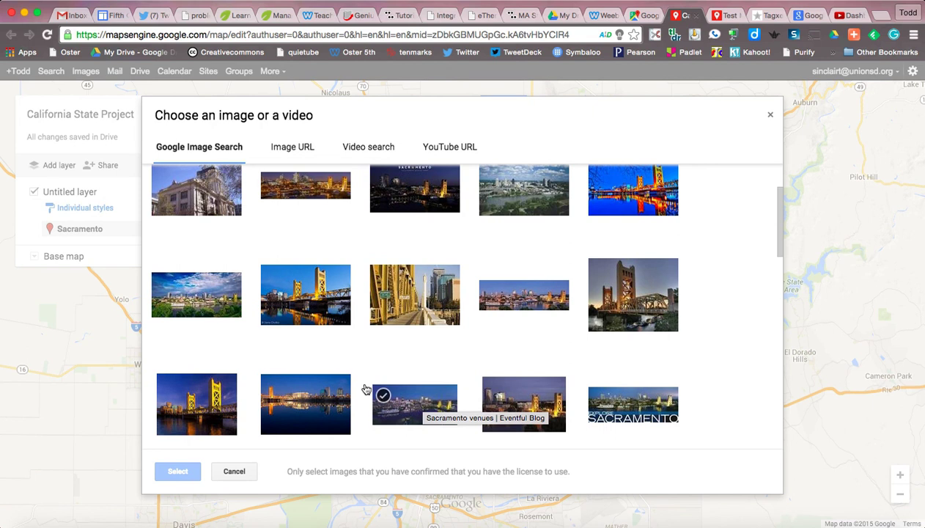
pyautogui.click(163, 284)
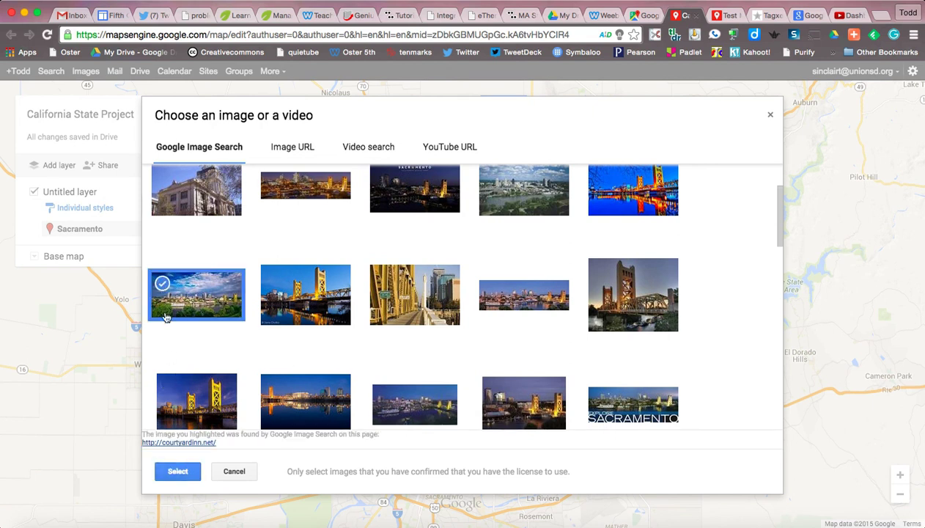
pyautogui.click(181, 470)
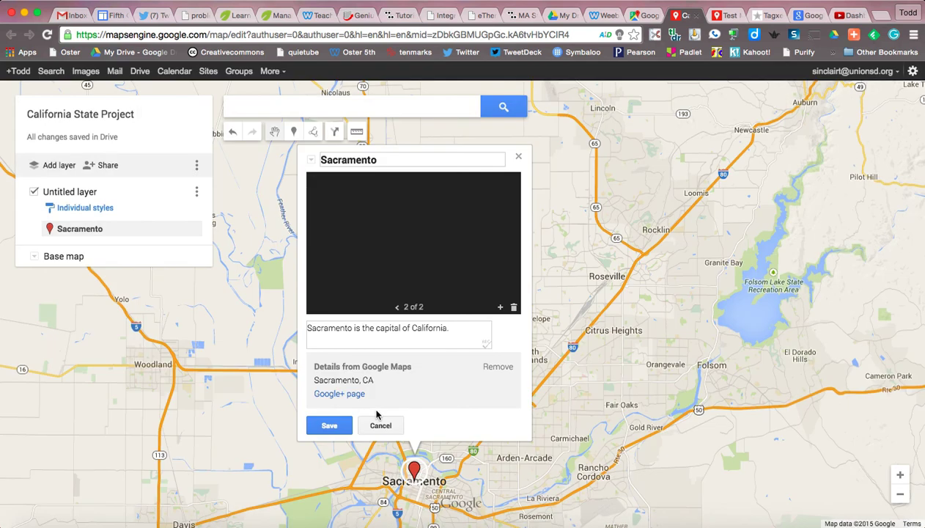
pyautogui.click(399, 309)
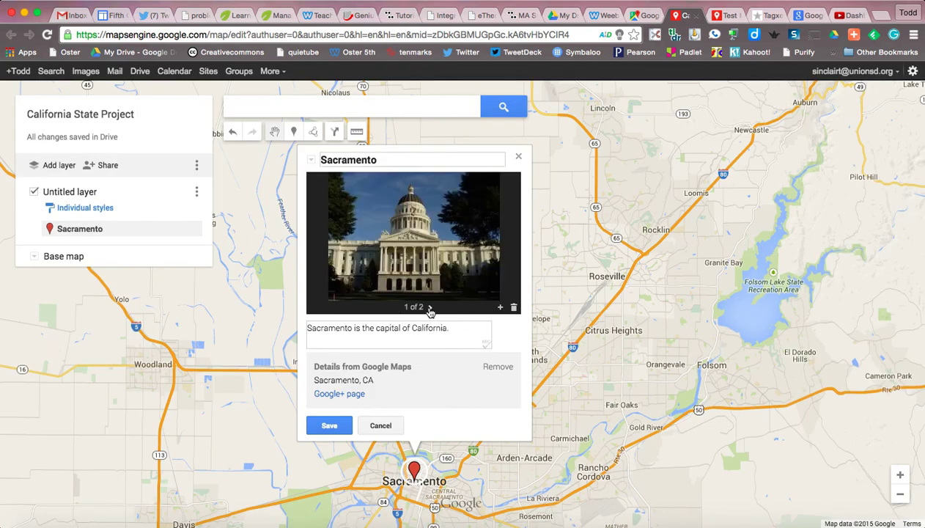
pyautogui.click(431, 309)
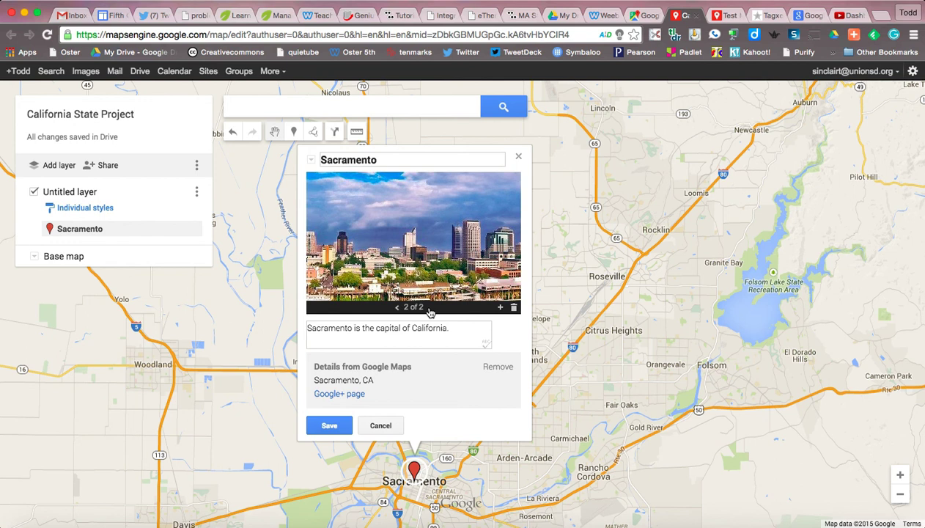
pyautogui.click(329, 425)
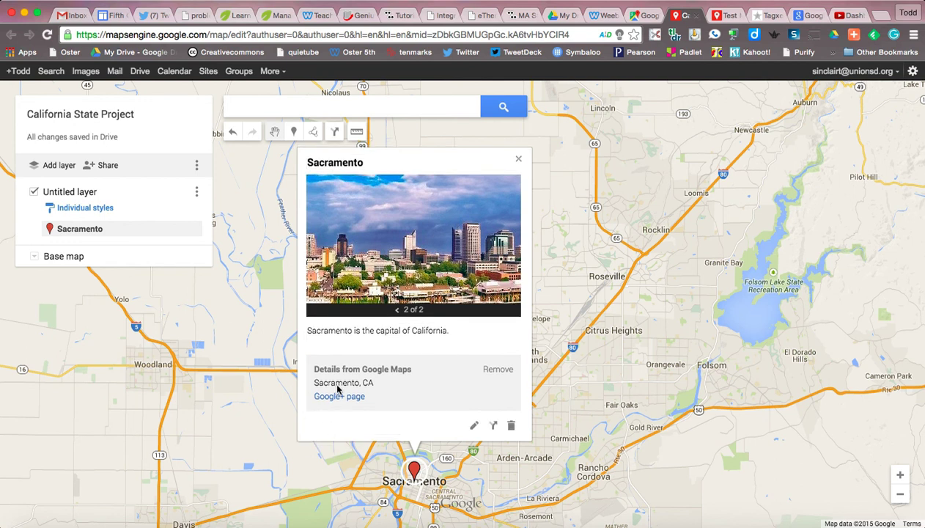
# Close the Sacramento info window, leaving just the map and its pin
pyautogui.click(235, 319)
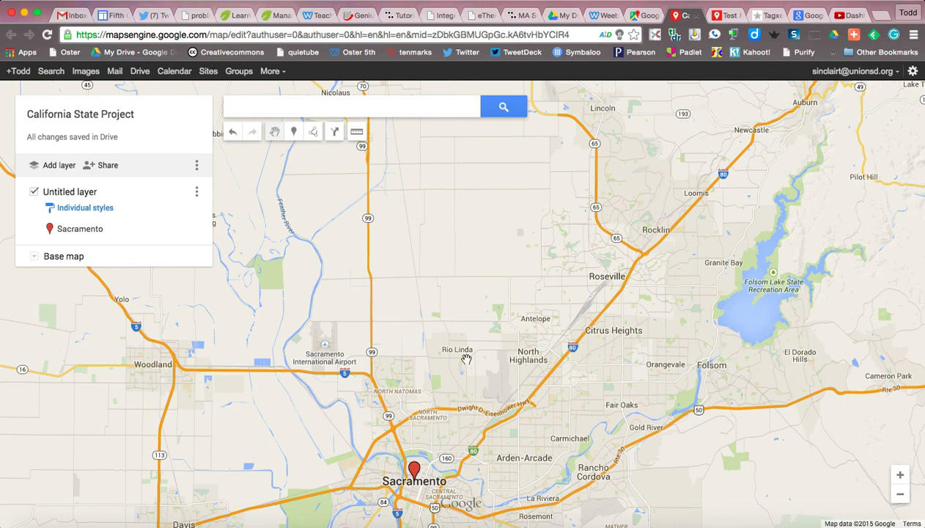
pyautogui.click(598, 0)
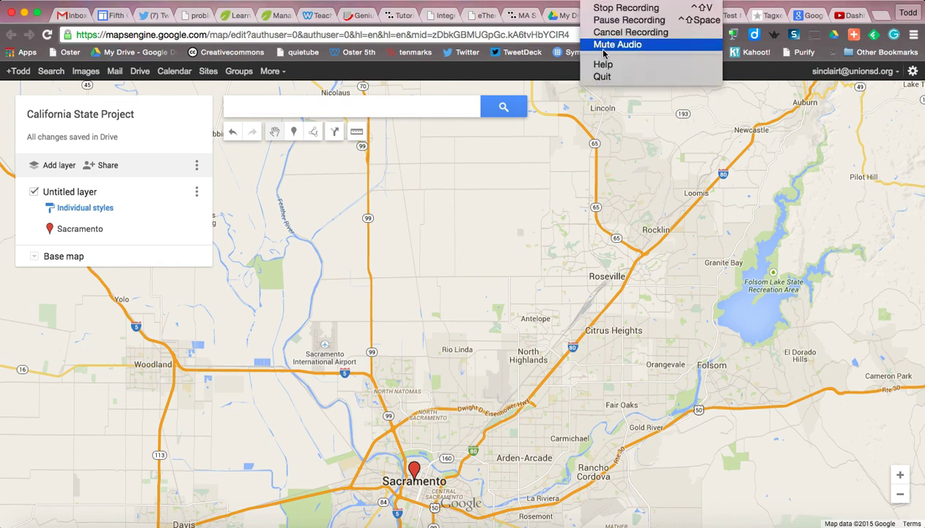